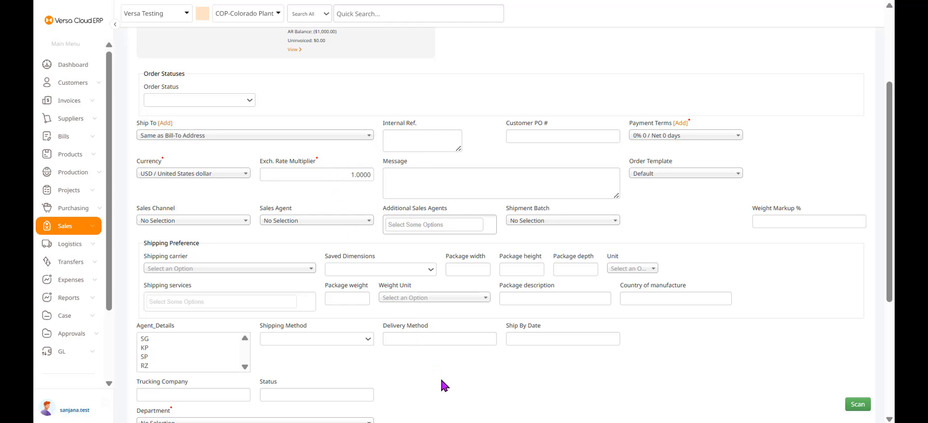
# Step: Assign the order number and choose GB8990 / Green Bagpack as the product for the new order item
pyautogui.scroll(-3, 440, 345)
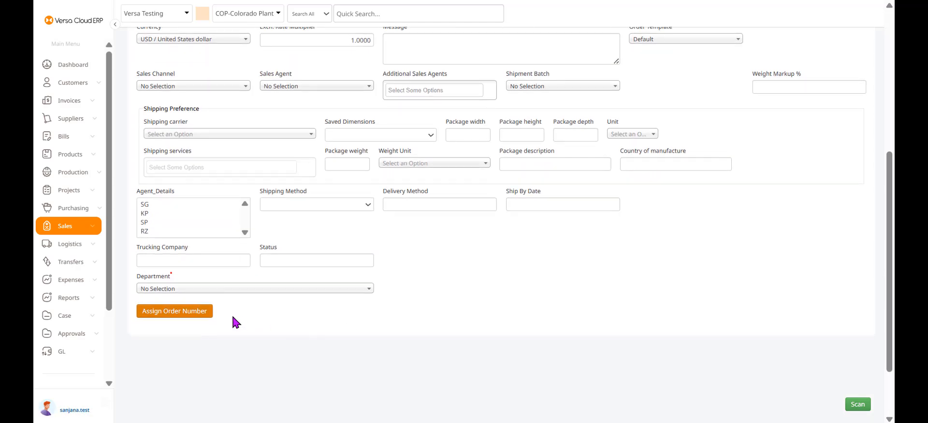
pyautogui.click(198, 313)
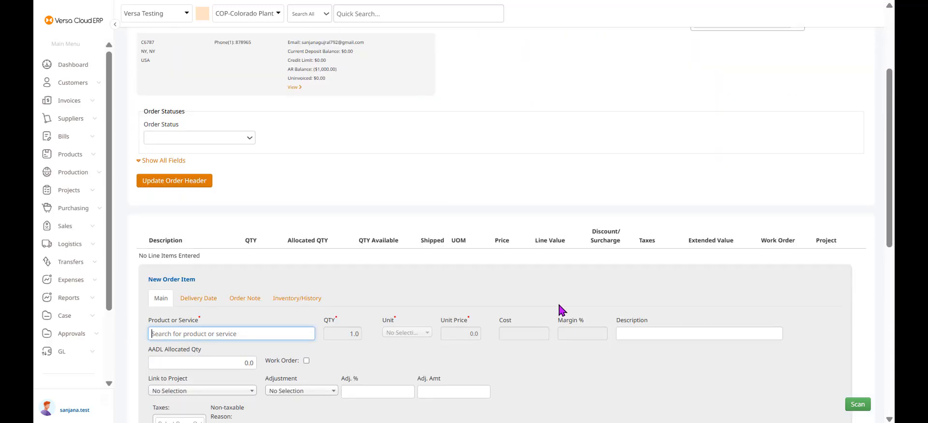
pyautogui.scroll(-2, 561, 310)
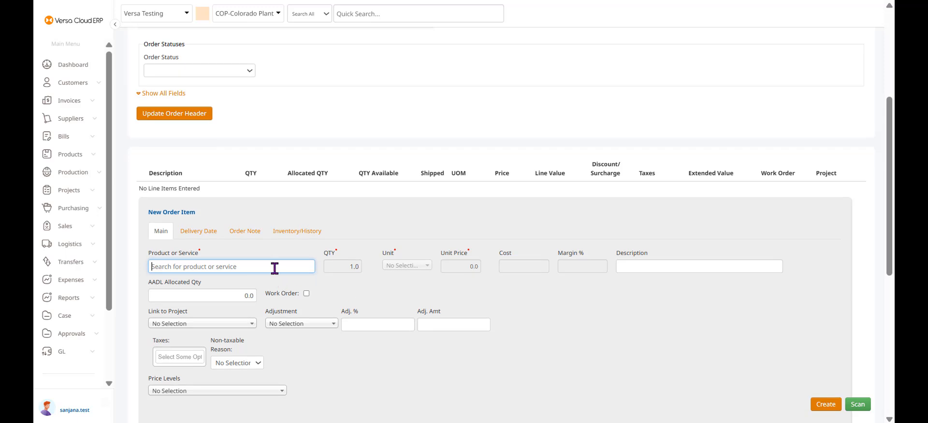
pyautogui.write('gb8')
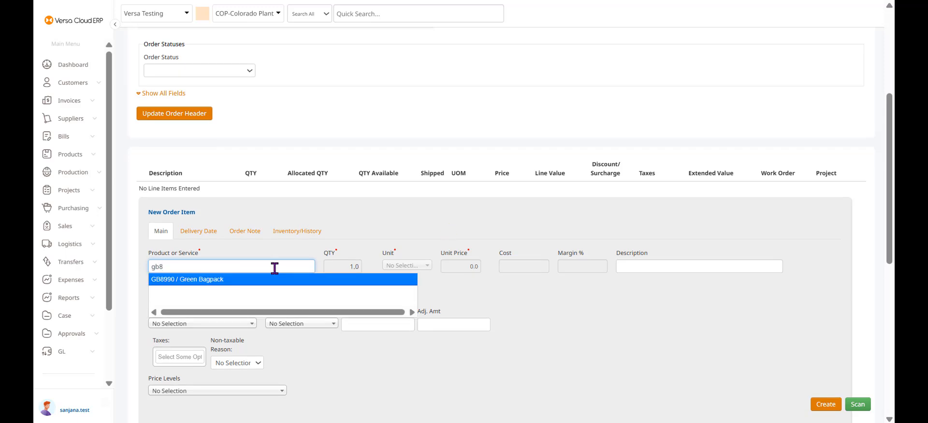
pyautogui.click(274, 281)
# Step: Set the Green Bagpack item's unit price to 140.0 and non-taxable reason to NonTaxble, and create the line
pyautogui.click(461, 266)
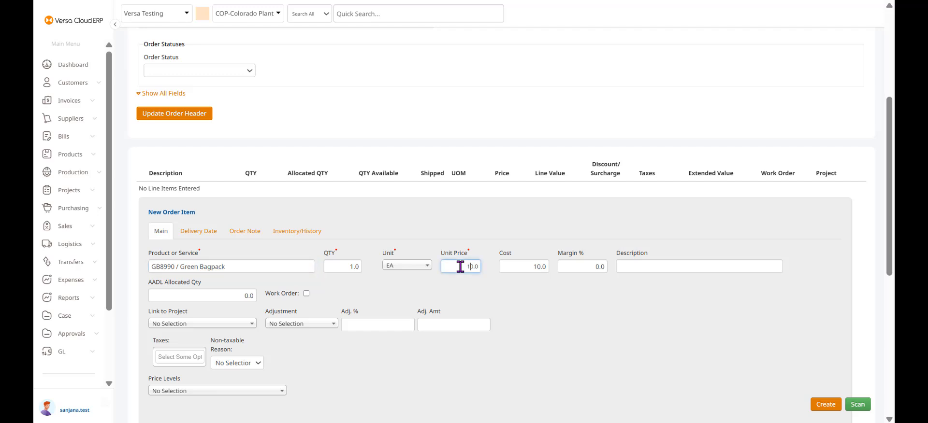
pyautogui.write('4')
pyautogui.scroll(-2, 406, 379)
pyautogui.click(245, 297)
pyautogui.click(232, 326)
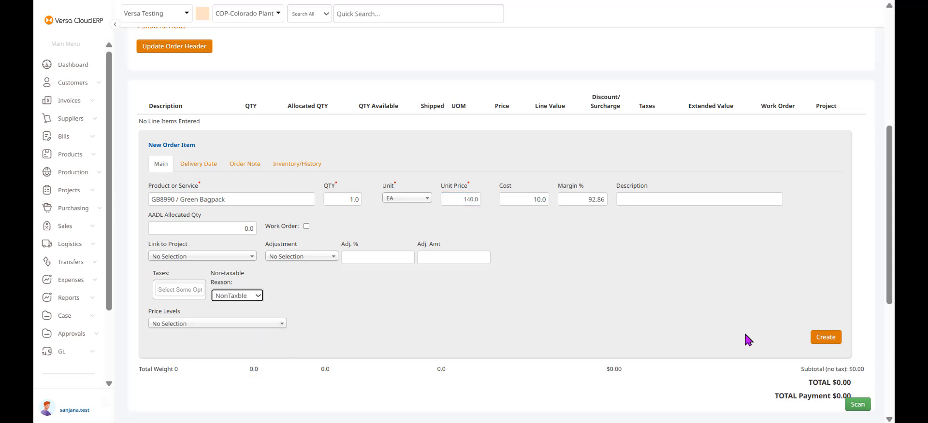
pyautogui.click(825, 338)
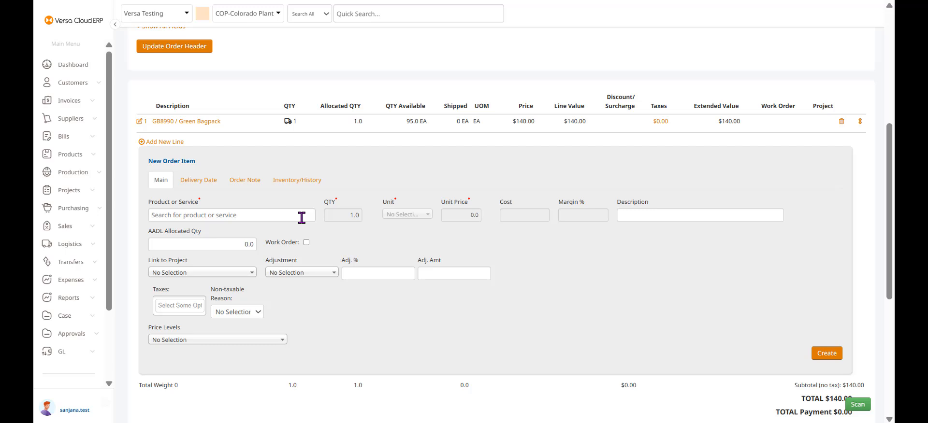
# Step: Add a second order line for BB8990-1 (PN BB8990) with the non-taxable reason NonTaxble
pyautogui.click(302, 218)
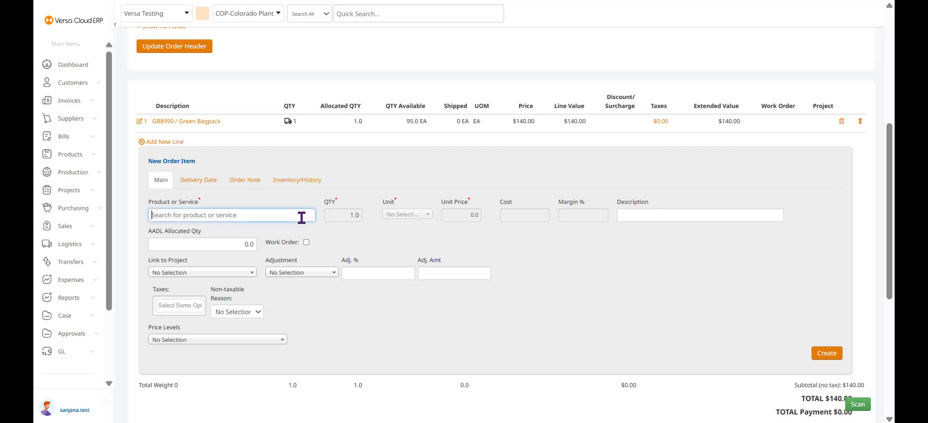
pyautogui.write('bb')
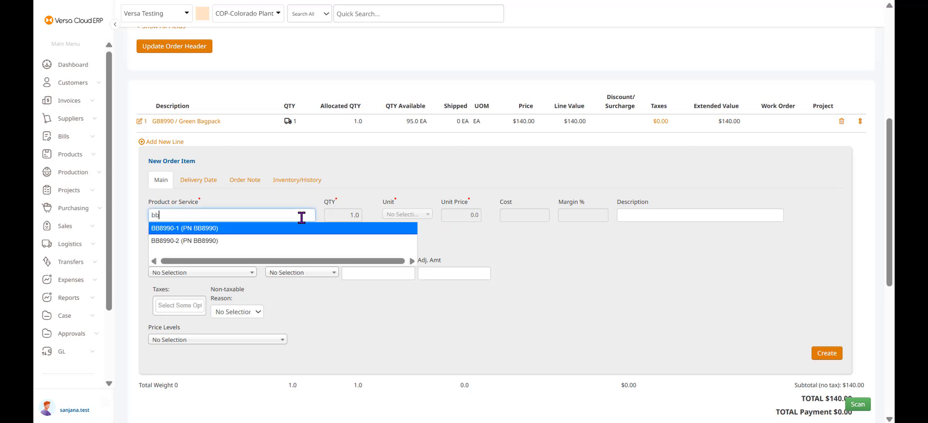
pyautogui.write('899')
pyautogui.click(285, 237)
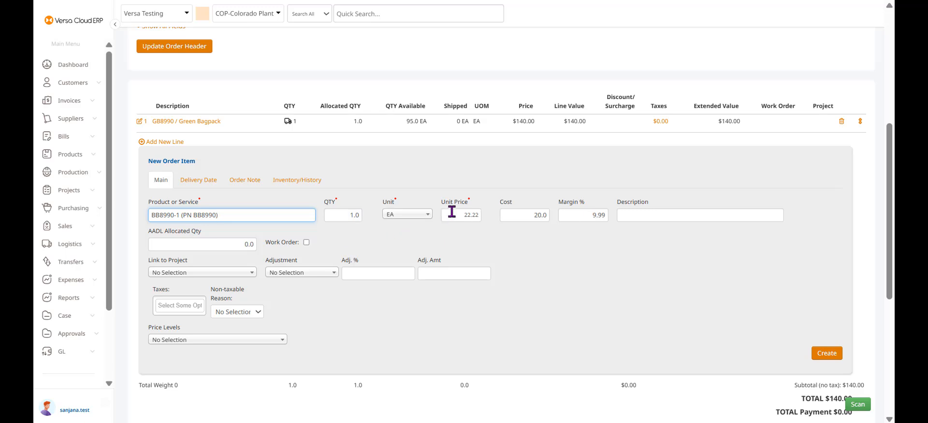
pyautogui.click(245, 317)
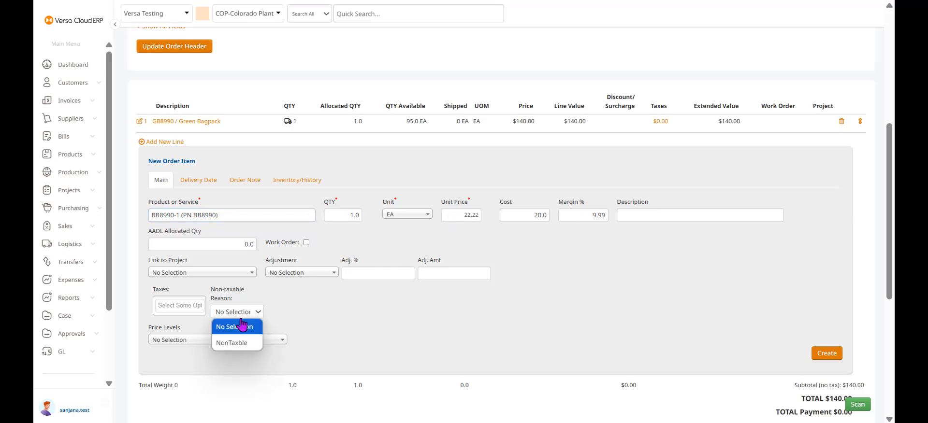
pyautogui.click(241, 345)
pyautogui.scroll(-3, 689, 294)
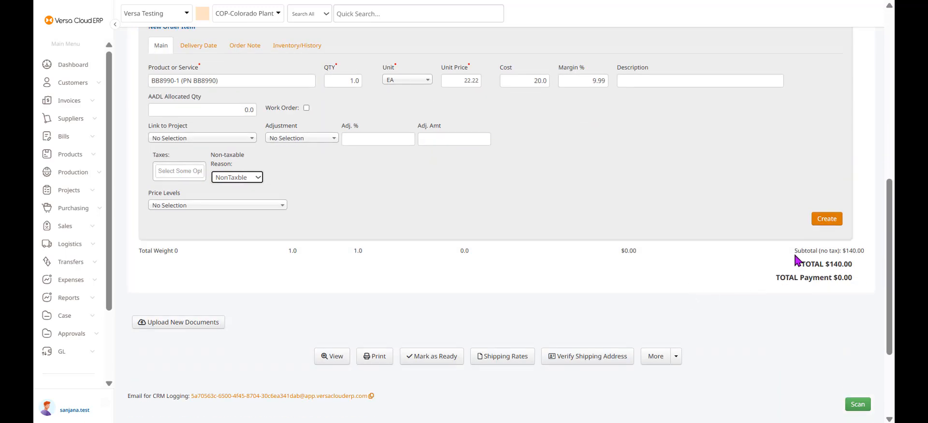
pyautogui.click(826, 219)
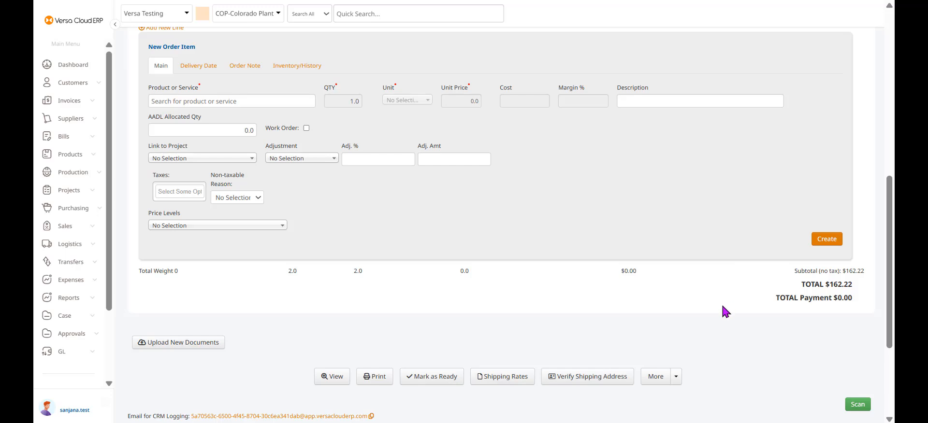
# Step: Open the sales order in view mode and start converting it to a purchase order
pyautogui.scroll(-3, 532, 293)
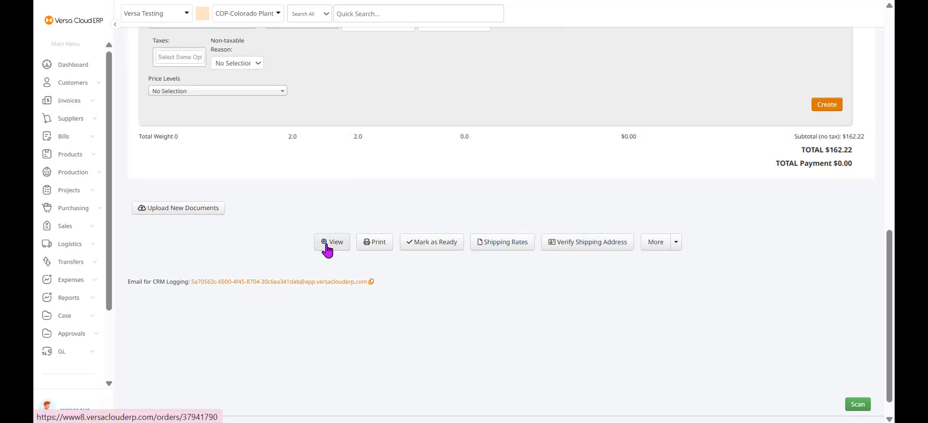
pyautogui.click(326, 246)
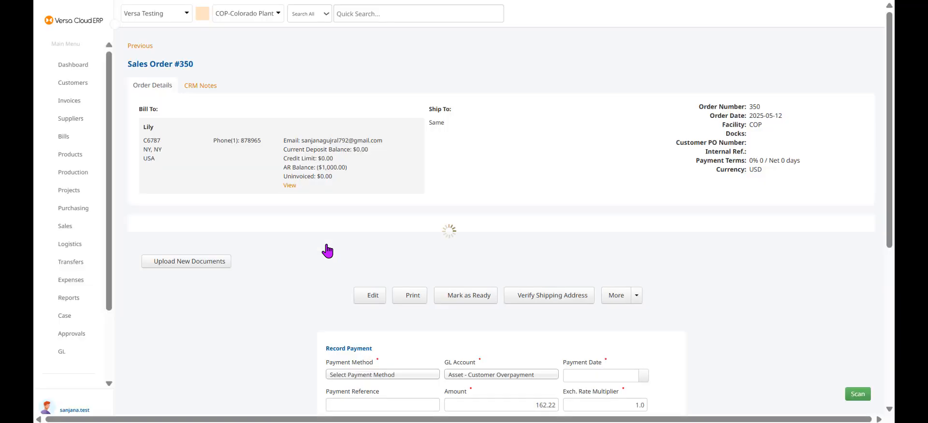
pyautogui.scroll(-5, 710, 274)
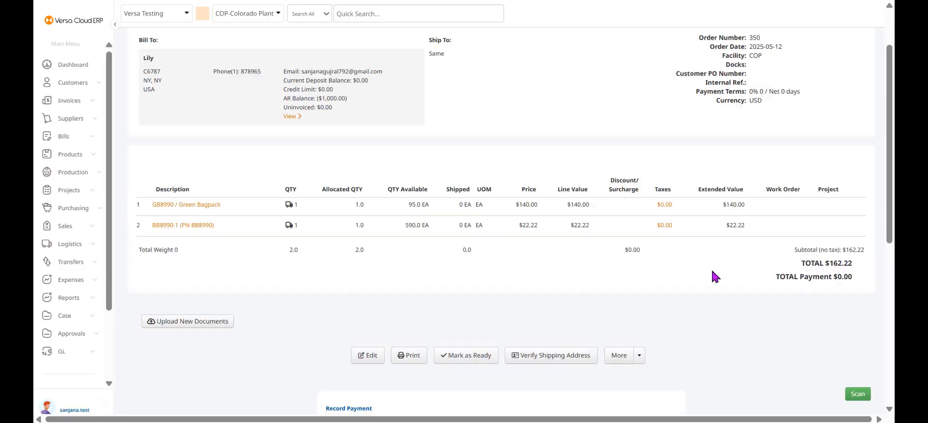
pyautogui.click(639, 223)
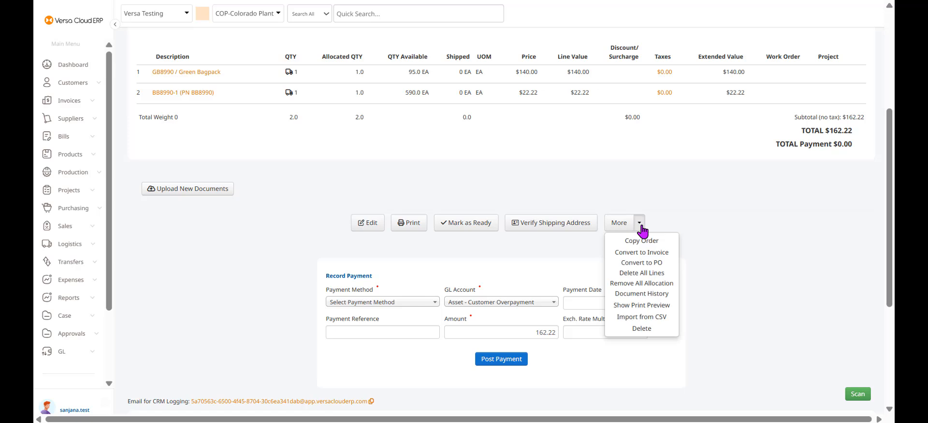
pyautogui.click(641, 262)
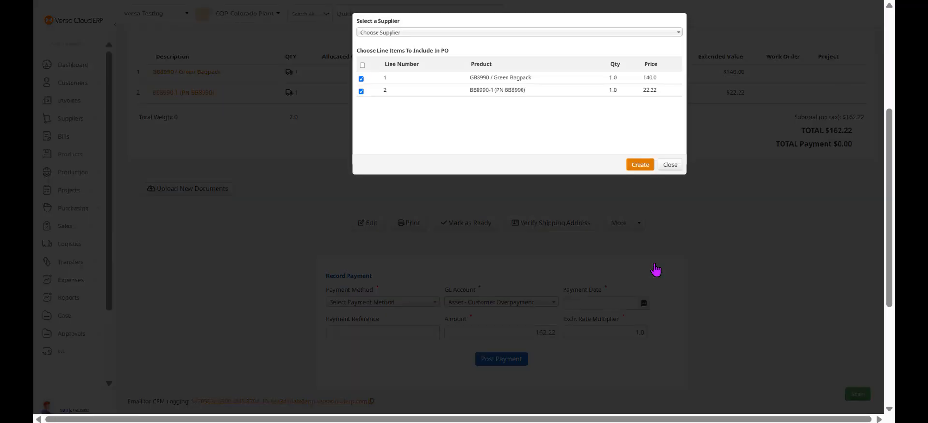
# Step: Create the purchase order from both line items with Transport Jean-Marie Bernier Inc. as the supplier
pyautogui.click(421, 34)
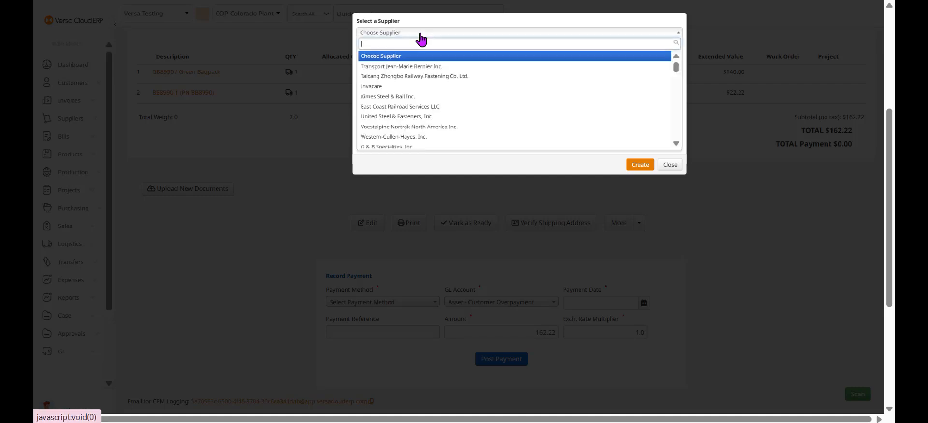
pyautogui.click(418, 67)
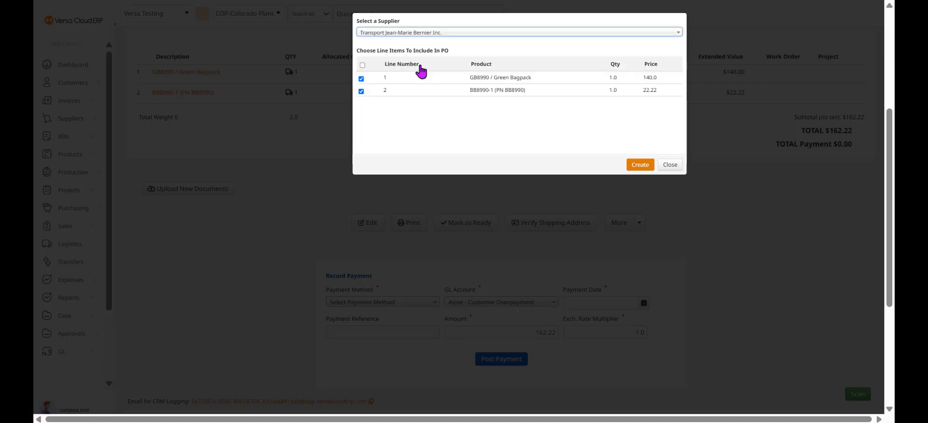
pyautogui.click(640, 165)
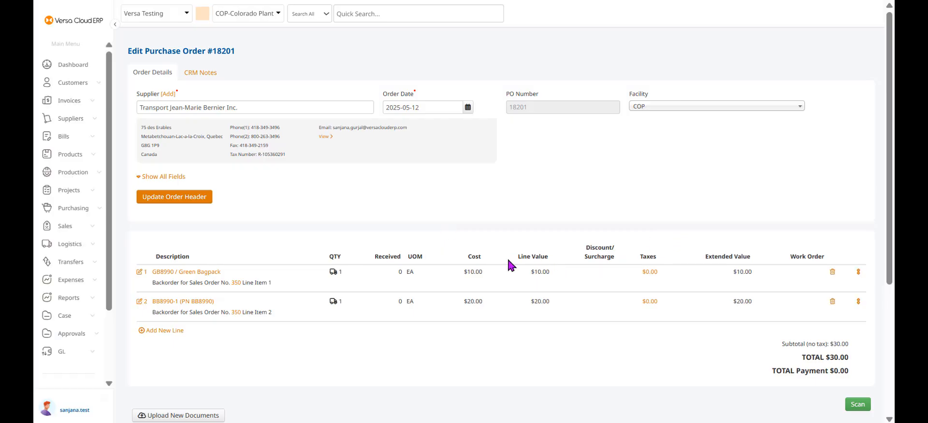
# Step: Examine the new purchase order's number, the sales order backorder reference on each line, and the additional order actions
pyautogui.scroll(-2, 447, 329)
pyautogui.scroll(2, 448, 332)
pyautogui.moveTo(127, 50); pyautogui.dragTo(248, 57)
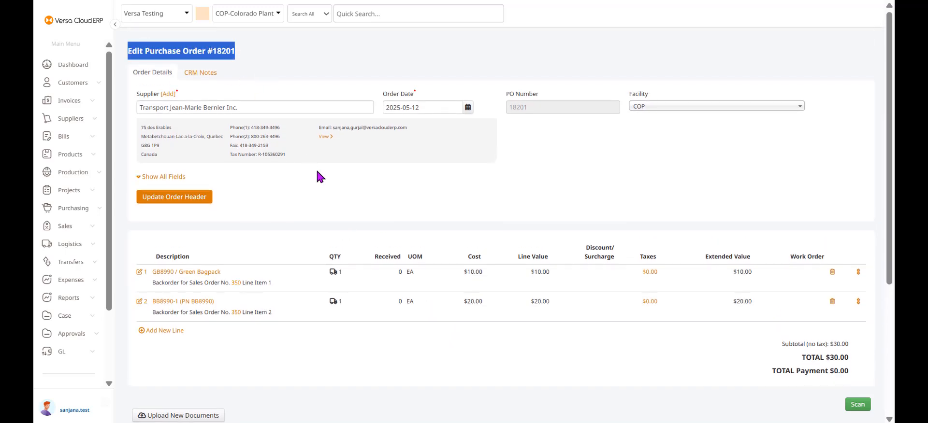
pyautogui.scroll(-4, 346, 205)
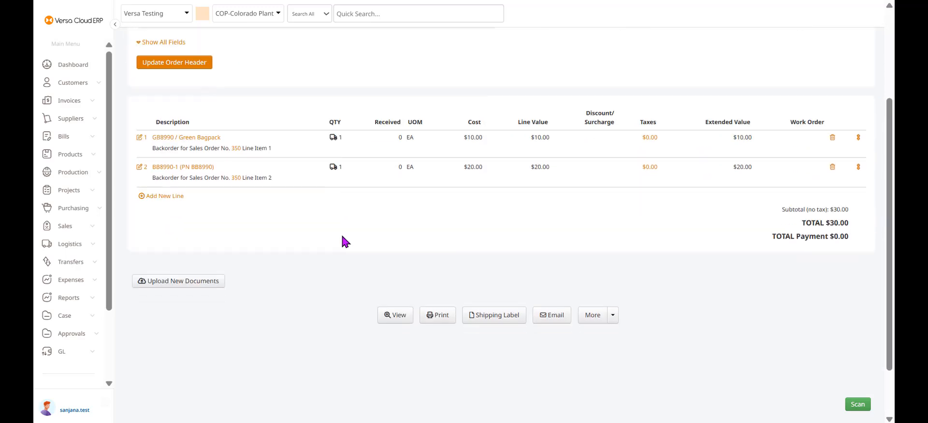
pyautogui.moveTo(151, 148); pyautogui.dragTo(273, 155)
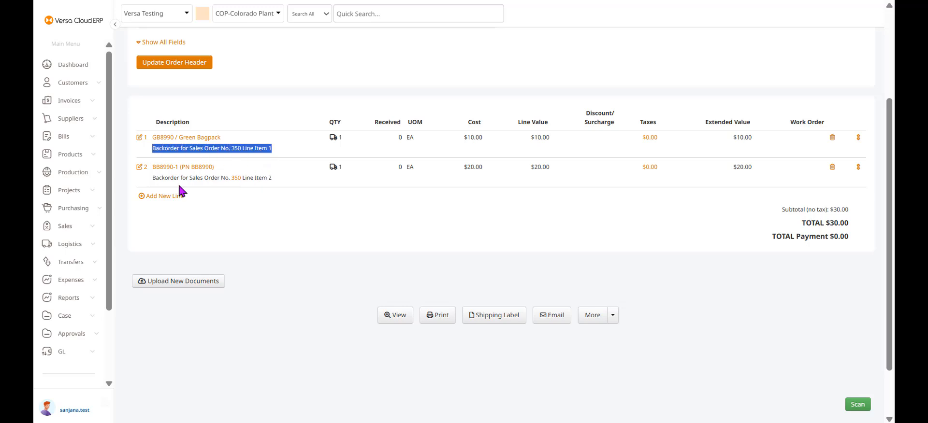
pyautogui.moveTo(150, 180); pyautogui.dragTo(271, 183)
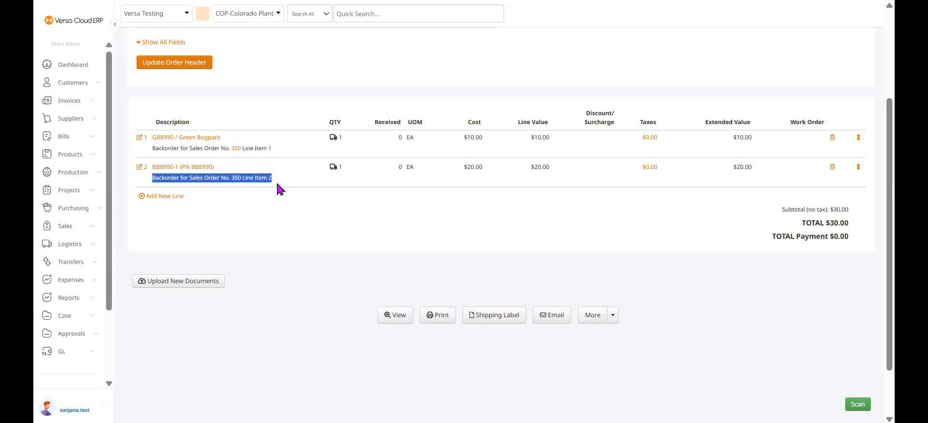
pyautogui.click(356, 220)
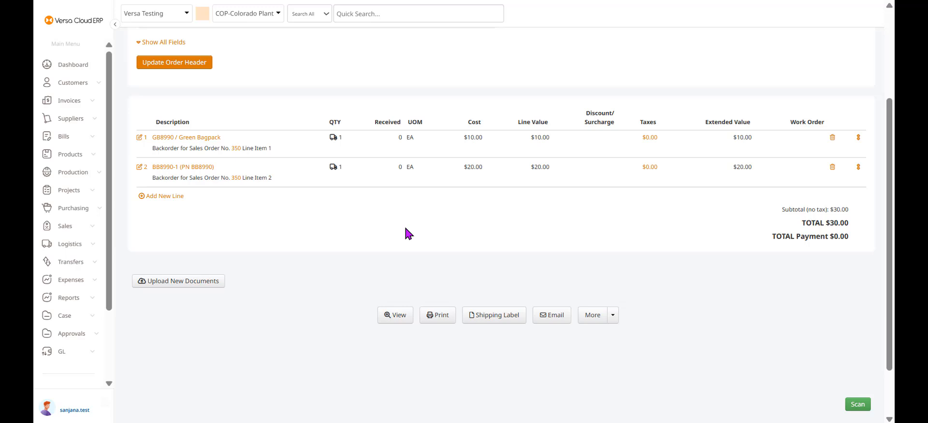
pyautogui.scroll(-2, 406, 229)
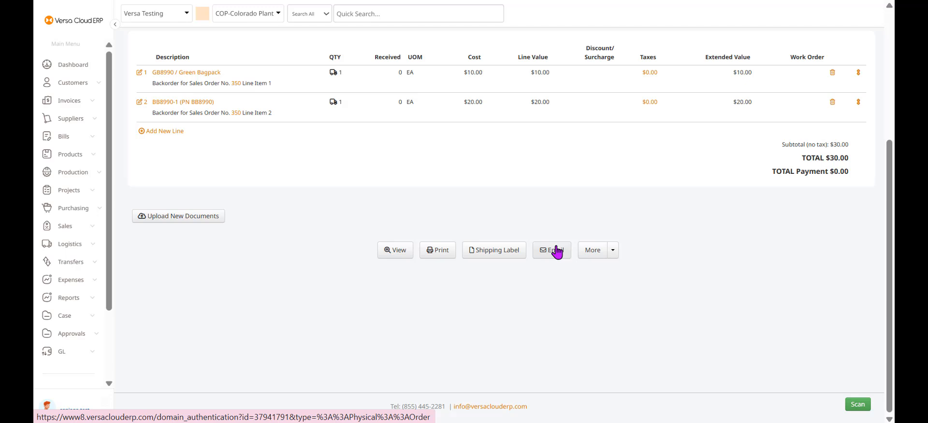
pyautogui.click(613, 251)
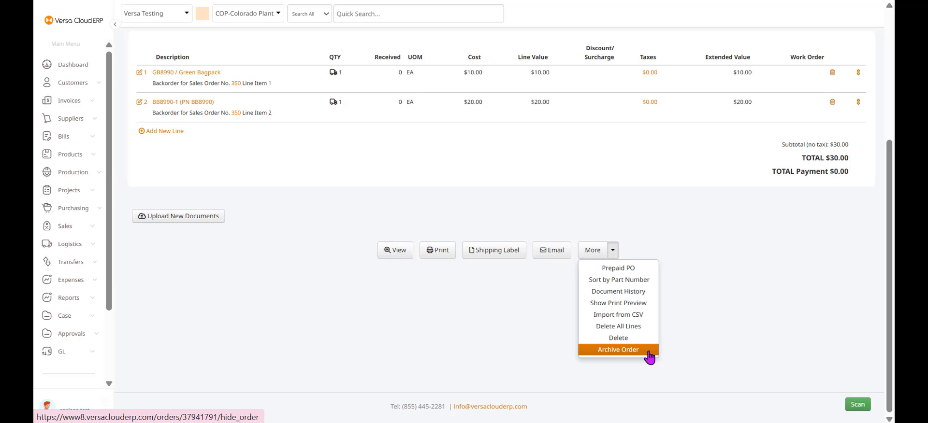
pyautogui.click(705, 315)
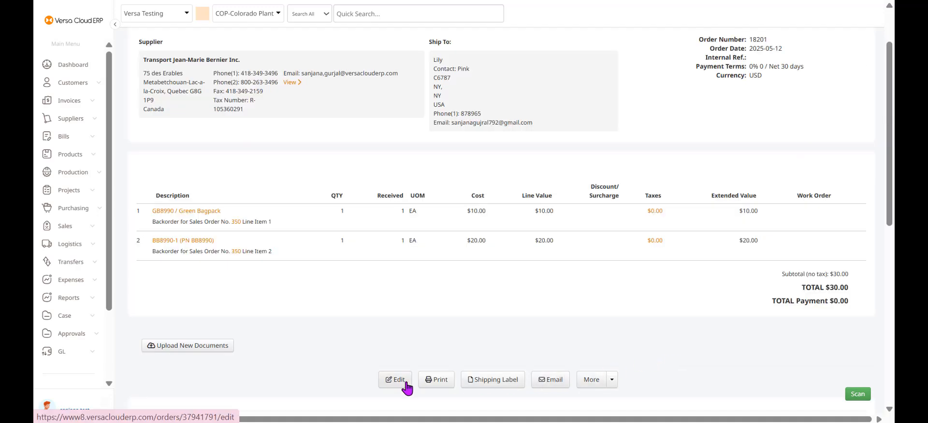
# Step: Open the email form for the purchase order and review its recipients, subject, message body and attachments
pyautogui.click(549, 382)
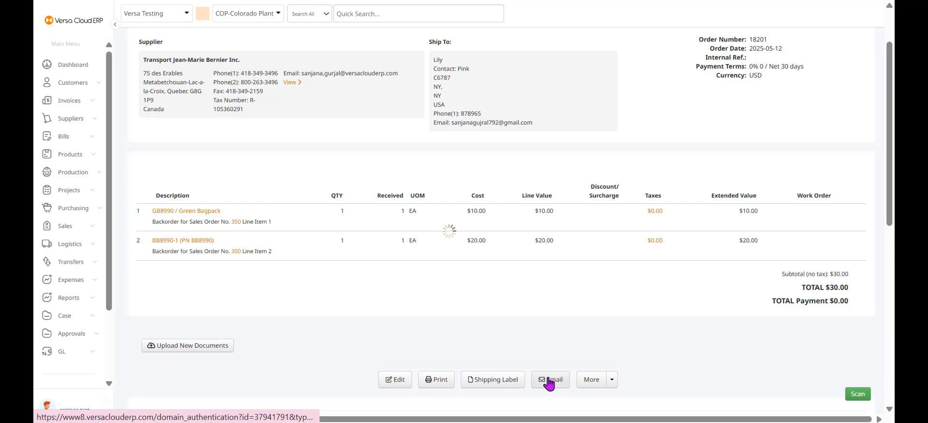
pyautogui.click(673, 81)
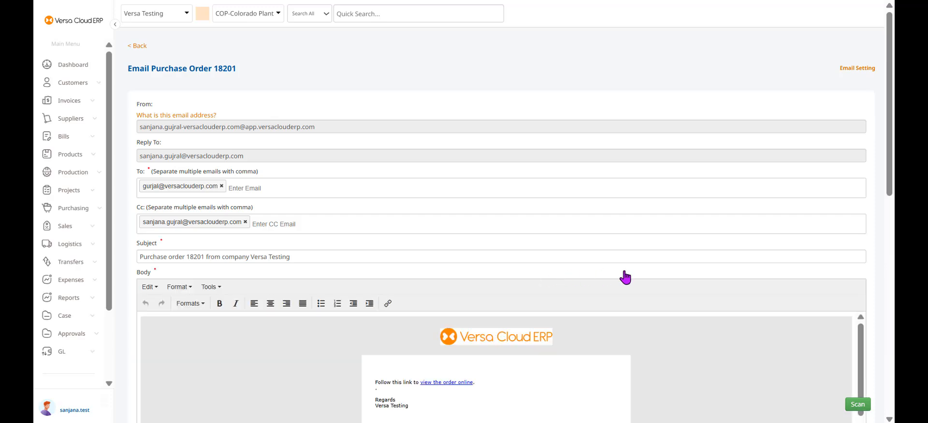
pyautogui.scroll(-2, 633, 280)
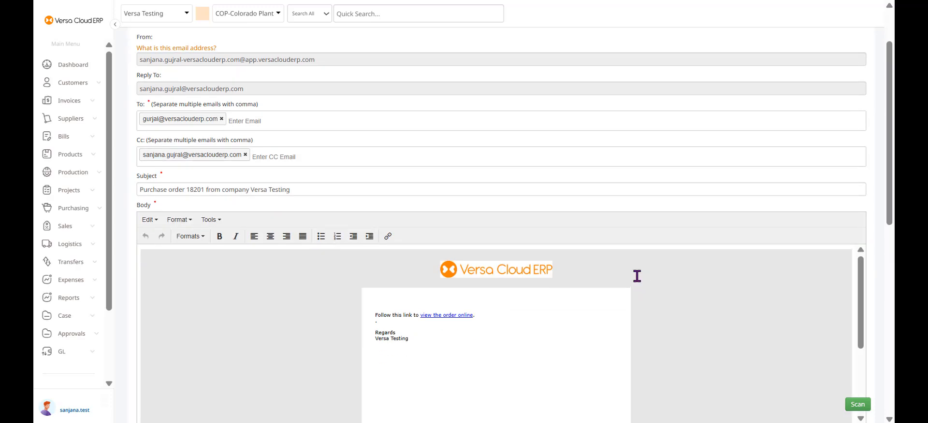
pyautogui.scroll(-6, 637, 276)
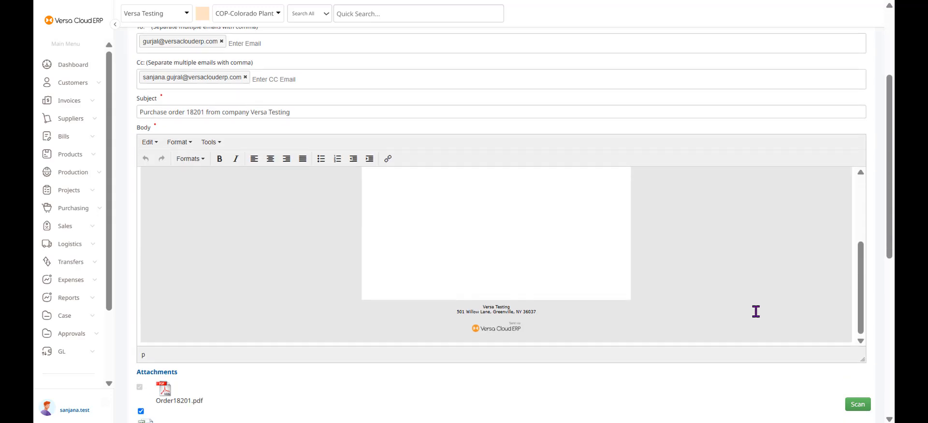
pyautogui.scroll(-3, 752, 314)
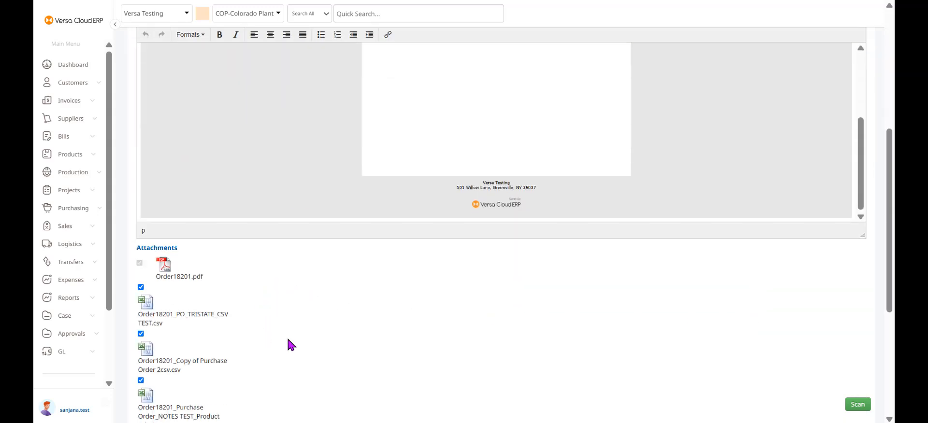
pyautogui.scroll(-2, 289, 344)
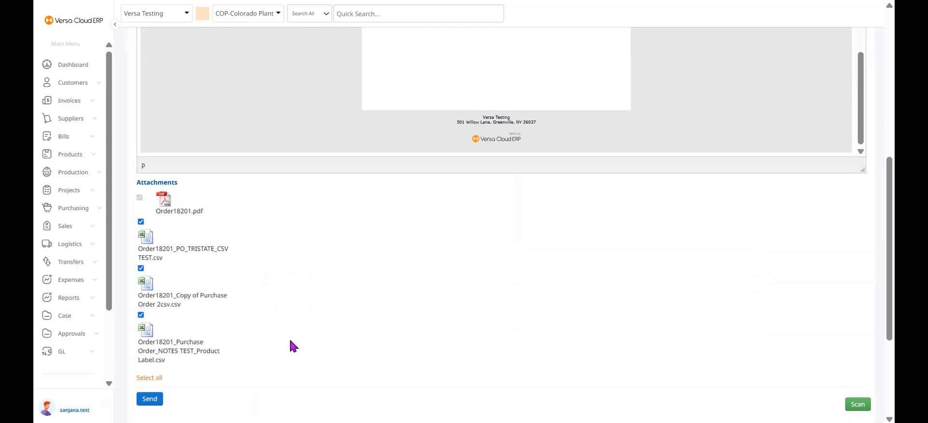
# Step: Send the purchase order email to the supplier with all its PDF and CSV attachments
pyautogui.click(155, 399)
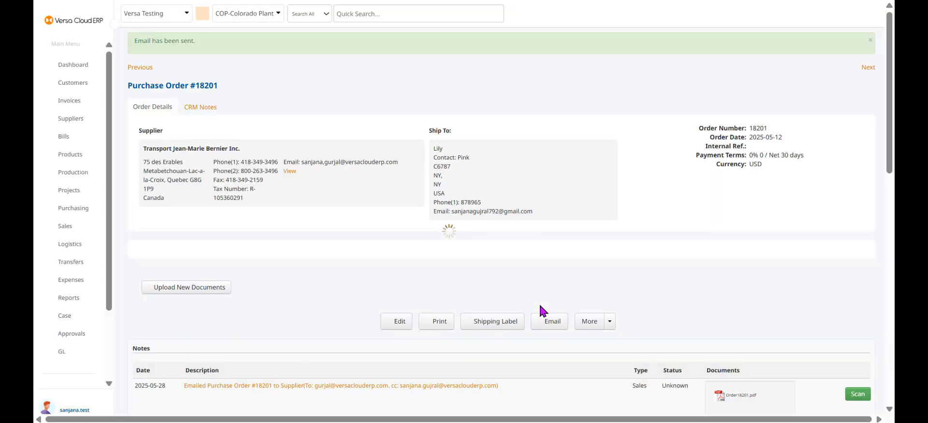
pyautogui.scroll(-7, 321, 297)
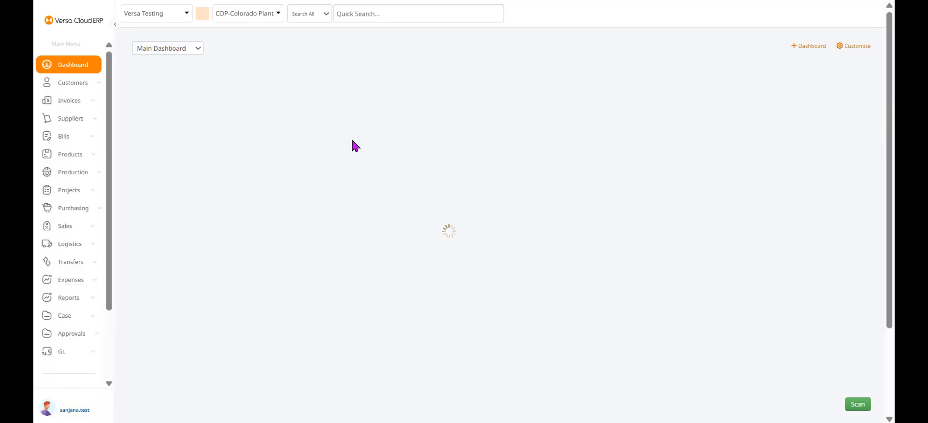
# Step: Start a new receipt and filter the open order items by supplier Transport Jean-Marie Bernier Inc. and the customer's ship-to address
pyautogui.click(82, 246)
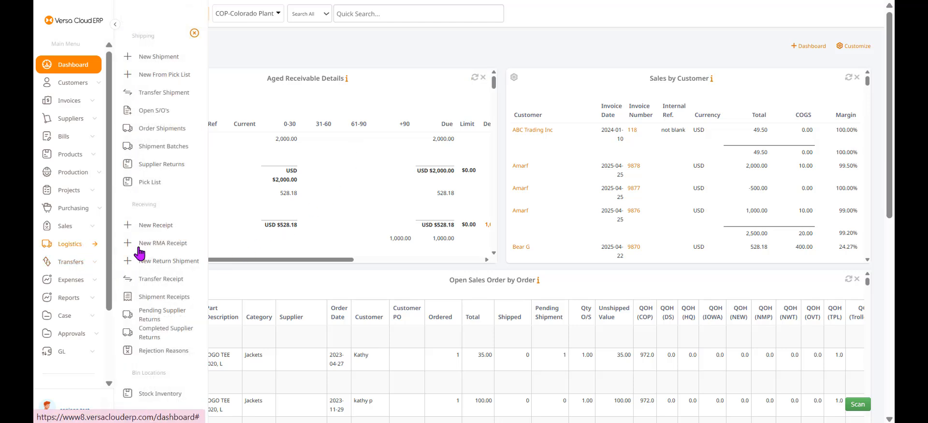
pyautogui.click(156, 225)
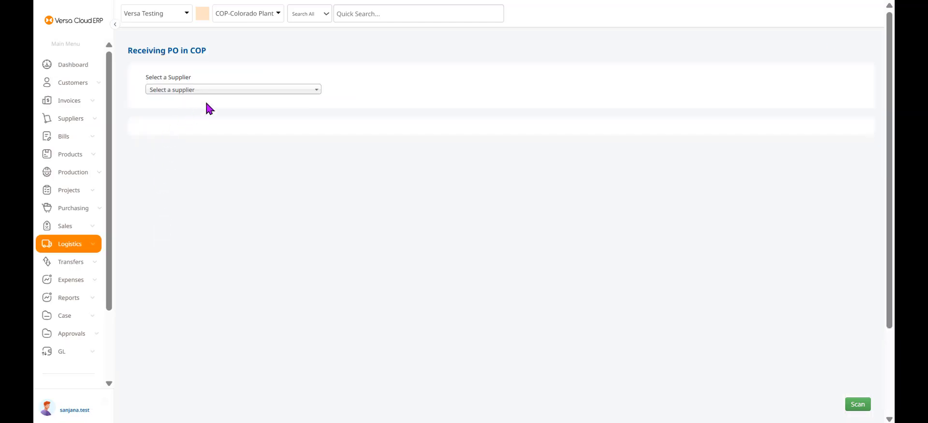
pyautogui.click(219, 91)
pyautogui.write('tra')
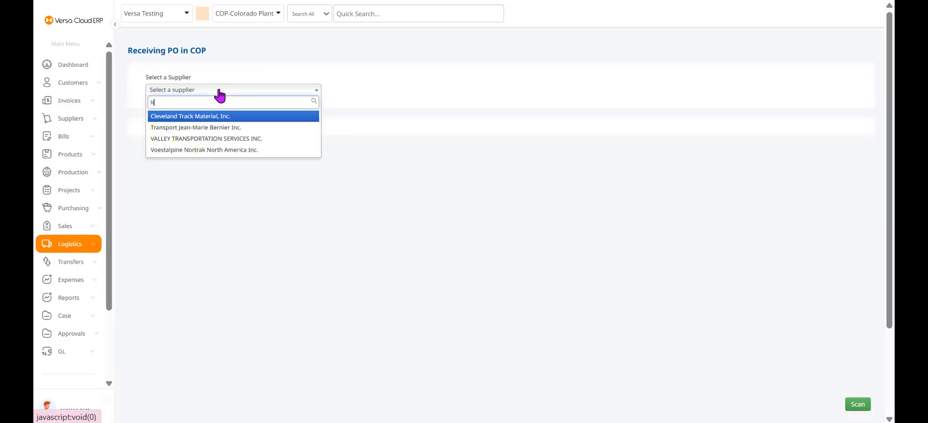
pyautogui.click(222, 130)
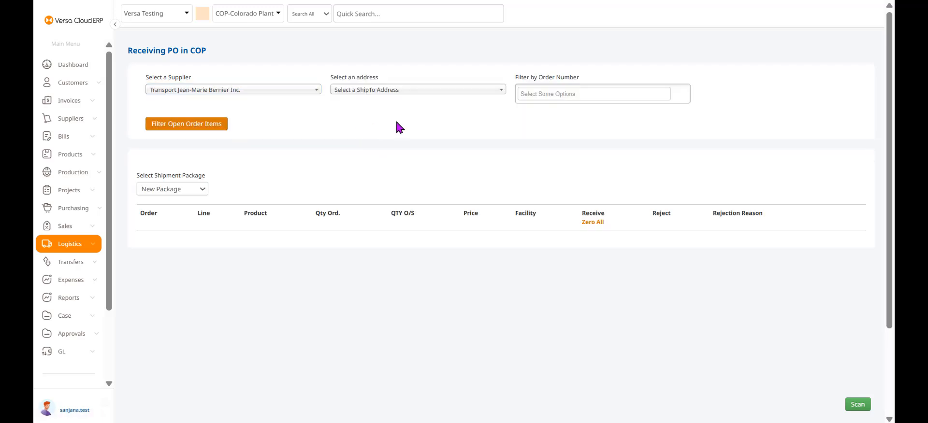
pyautogui.click(423, 92)
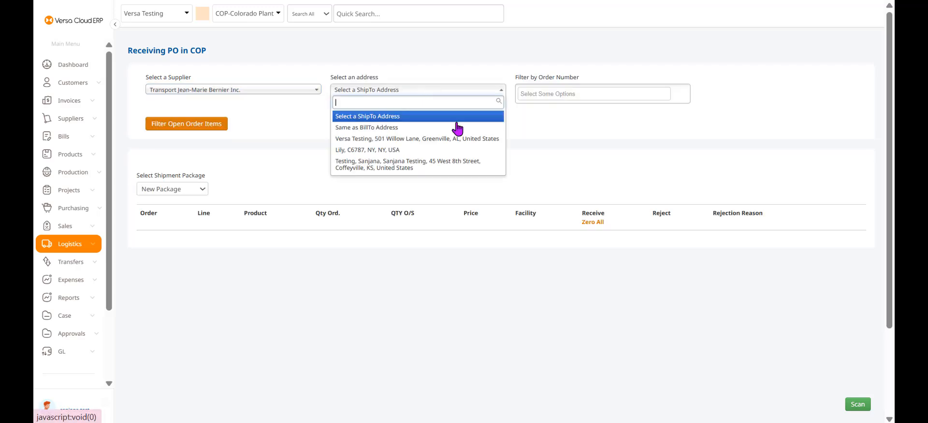
pyautogui.click(456, 154)
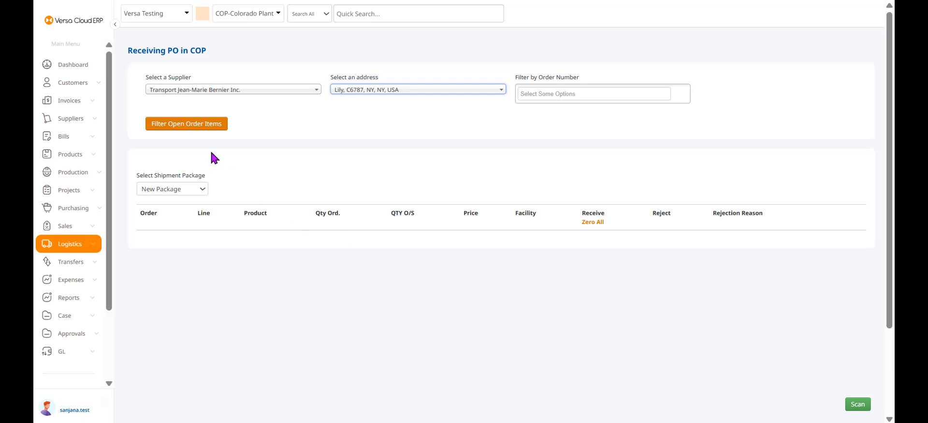
pyautogui.click(186, 125)
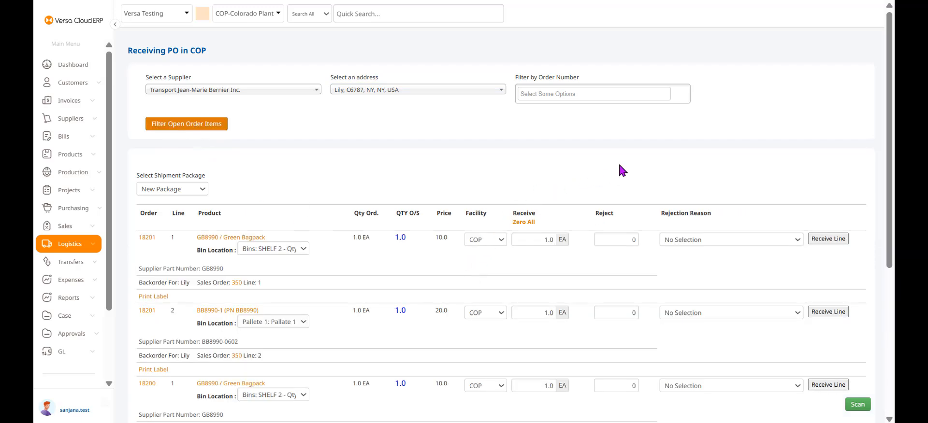
# Step: Receive the Green Bagpack and BB8990-1 lines of the new purchase order into one package and post the receipt
pyautogui.scroll(-2, 624, 170)
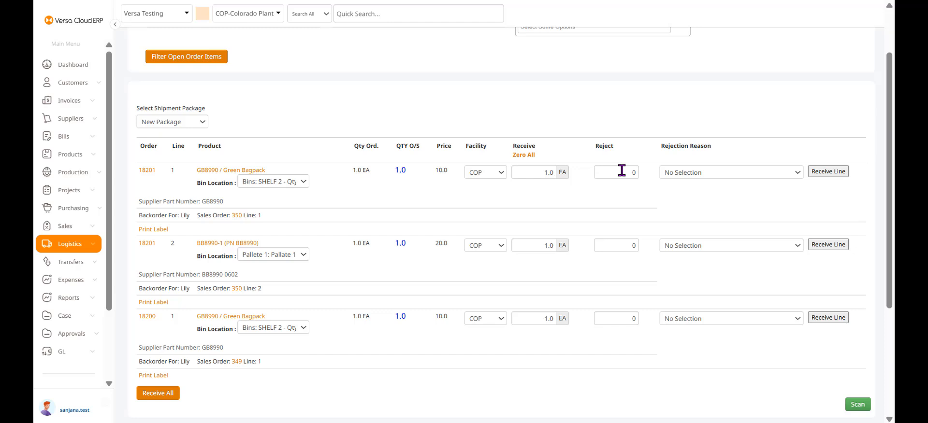
pyautogui.click(830, 172)
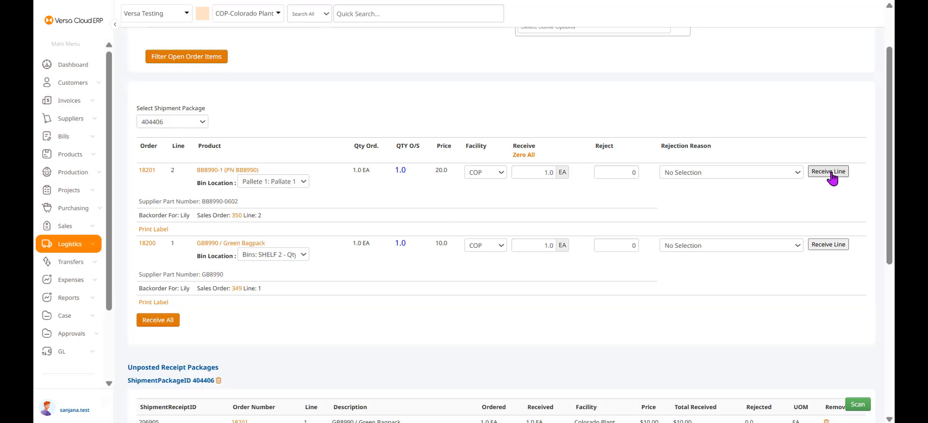
pyautogui.click(830, 172)
pyautogui.scroll(-4, 707, 241)
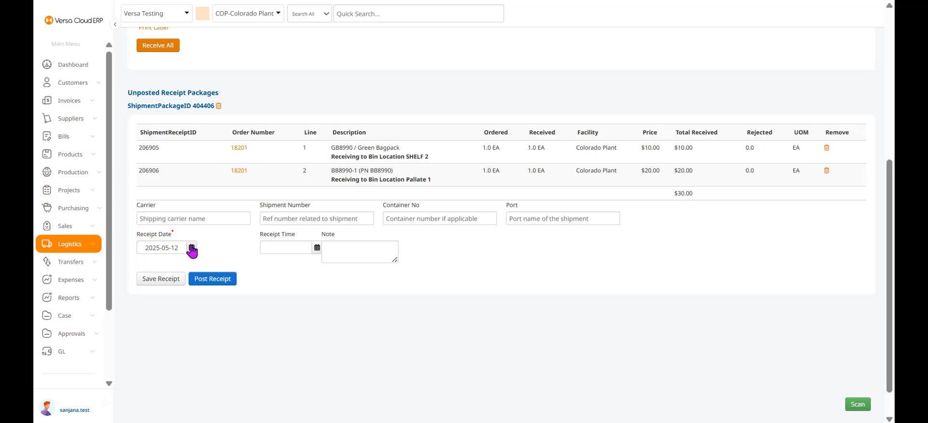
pyautogui.click(218, 281)
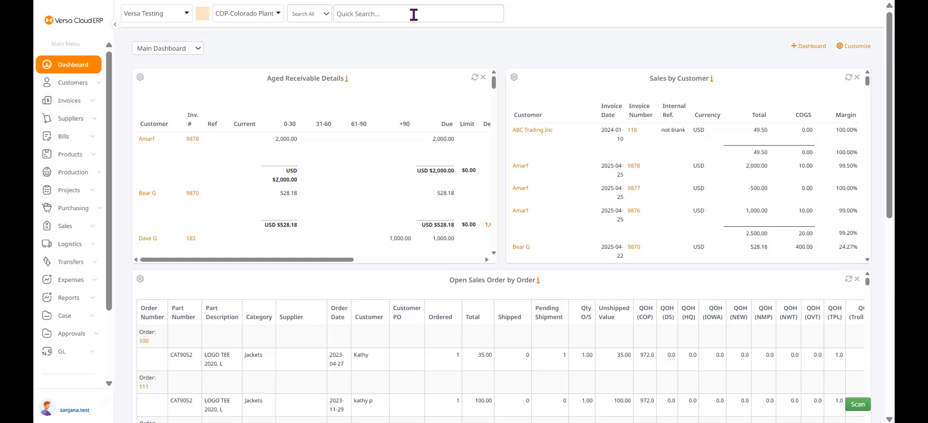
# Step: Find the originating sales order by its number, open it and mark it as ready
pyautogui.write('350')
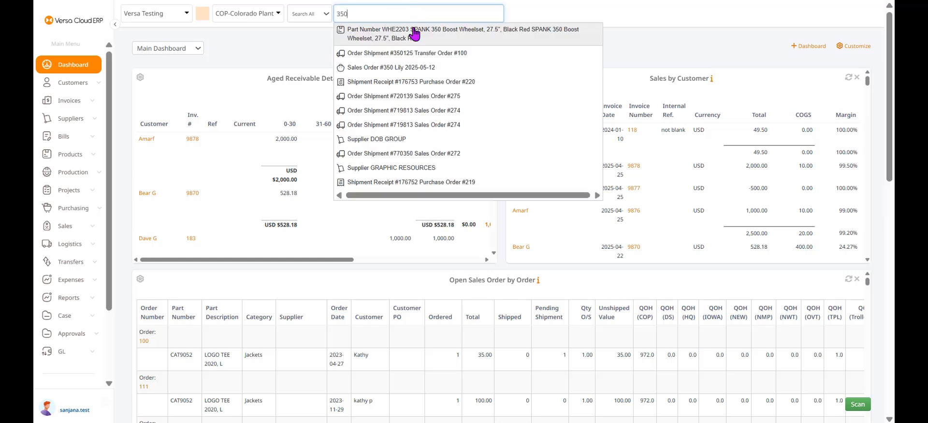
pyautogui.click(422, 70)
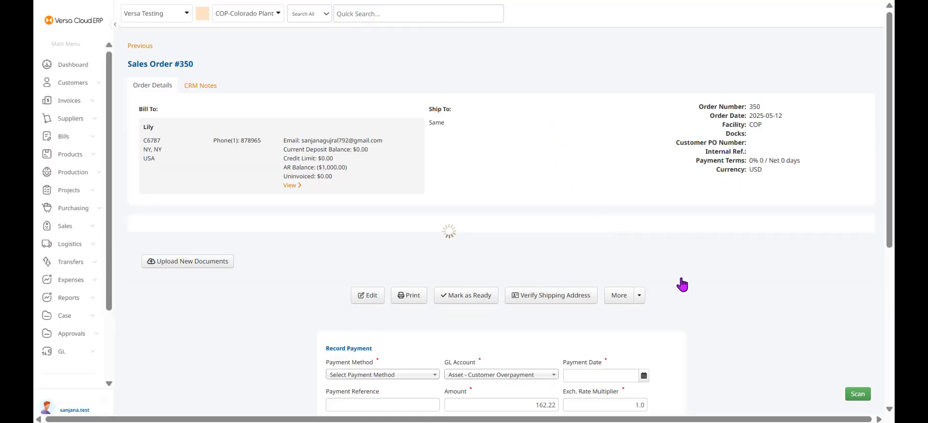
pyautogui.scroll(-2, 683, 279)
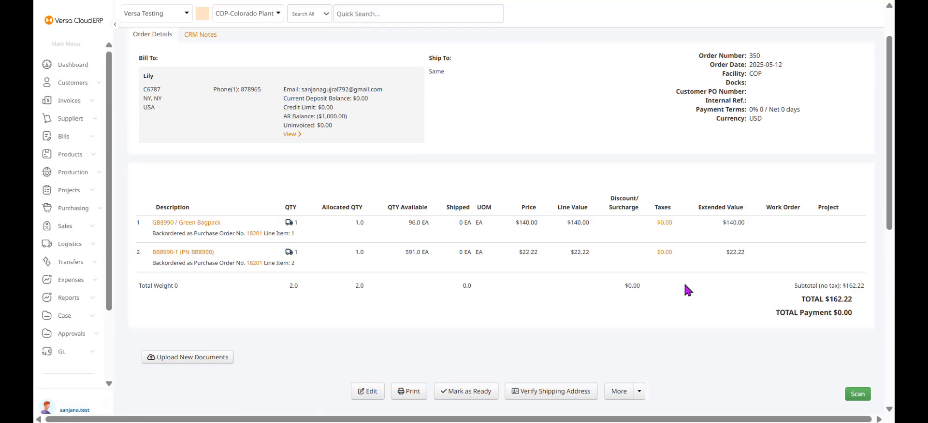
pyautogui.click(463, 380)
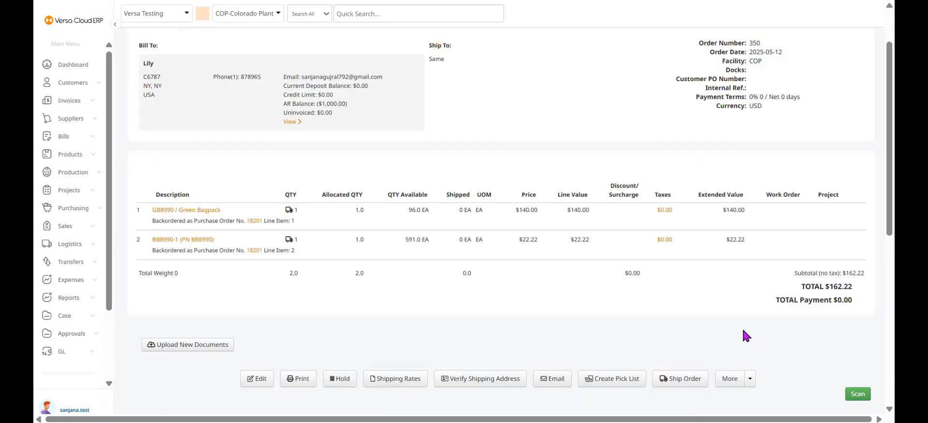
# Step: Start shipping the sales order and add both of its line items to one pending package
pyautogui.click(677, 385)
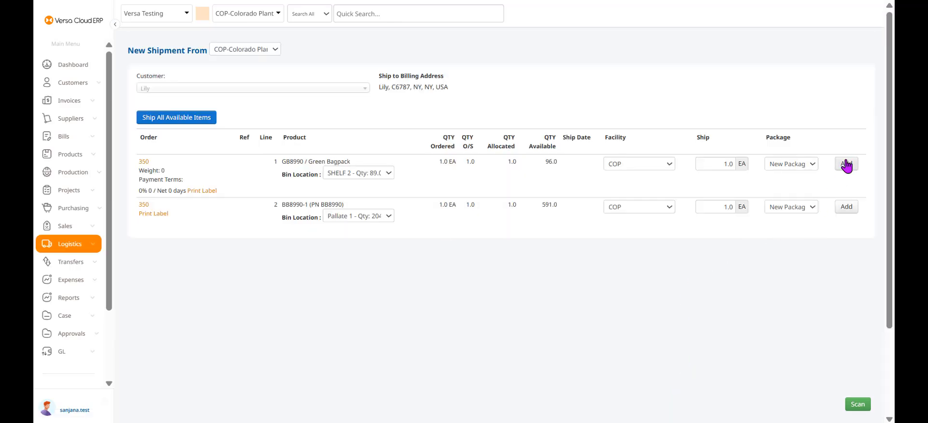
pyautogui.click(846, 165)
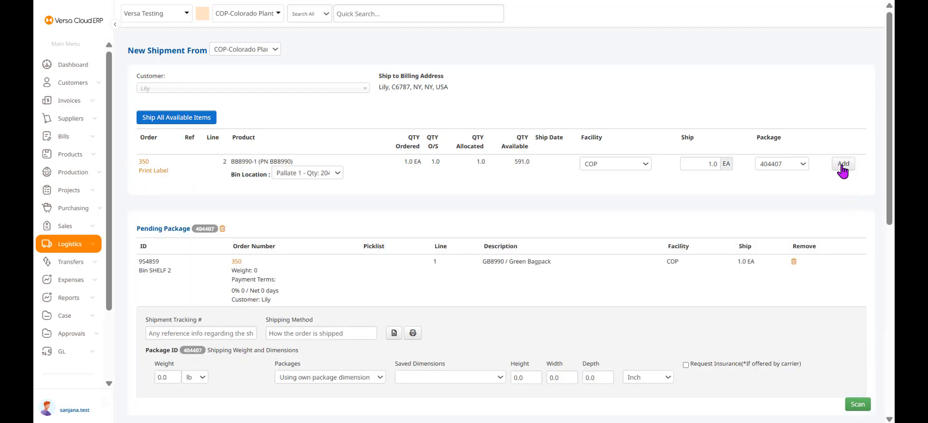
pyautogui.click(844, 164)
pyautogui.scroll(-1, 795, 290)
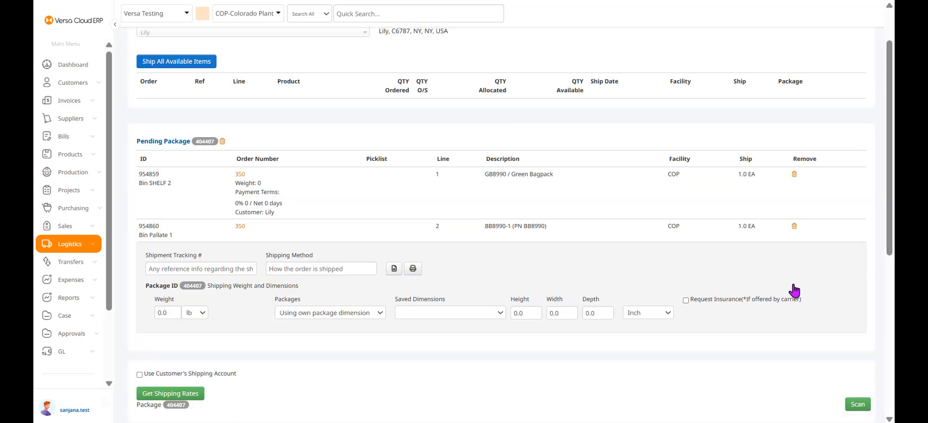
# Step: Give the package the saved dimensions A Big Box 10.0x10.0x10.0 inch and a weight of 20 lb, and post the shipment
pyautogui.scroll(-2, 794, 290)
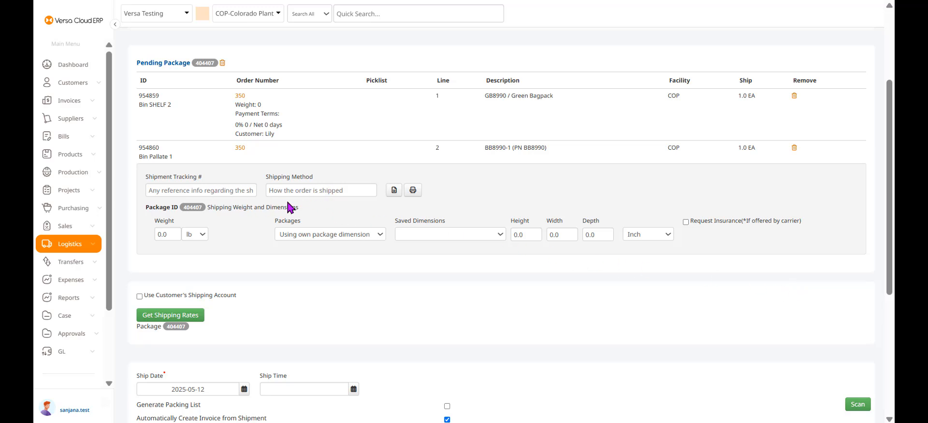
pyautogui.click(333, 239)
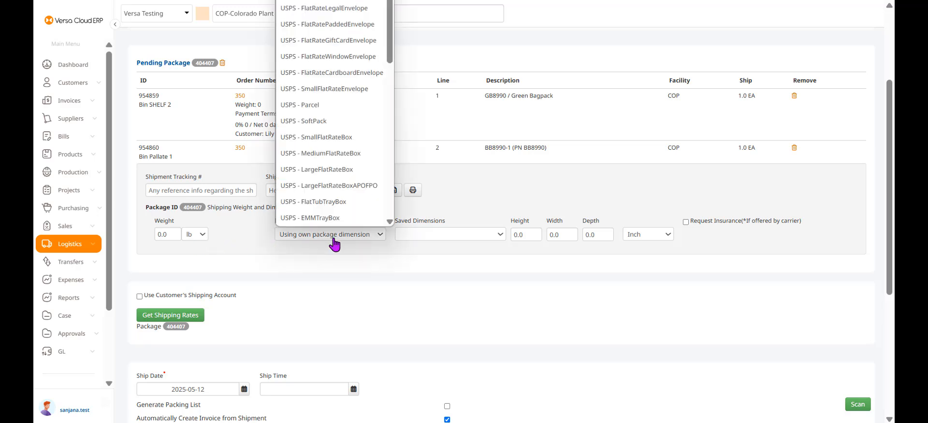
pyautogui.click(333, 240)
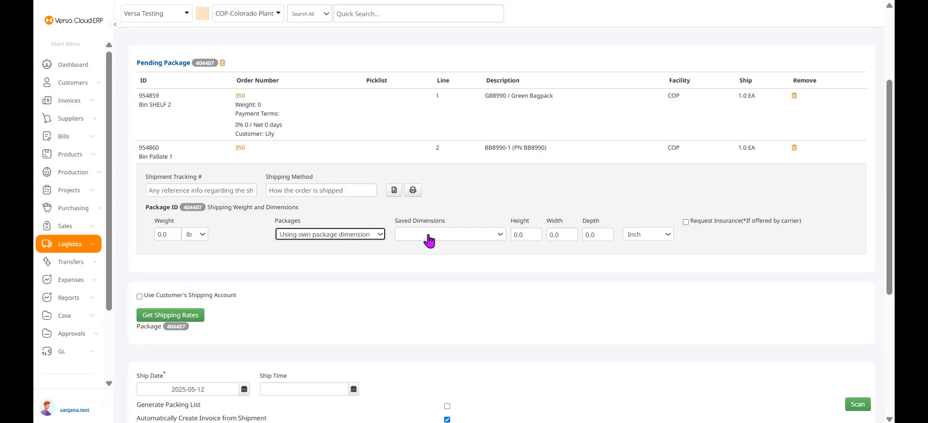
pyautogui.click(453, 235)
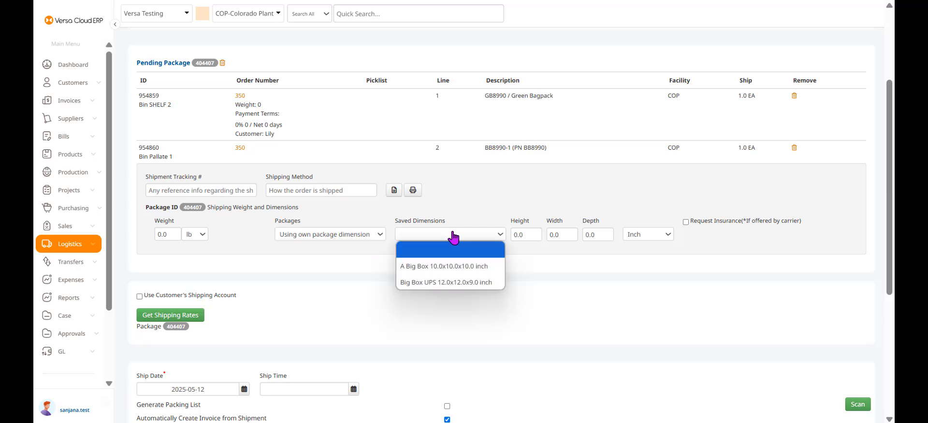
pyautogui.click(455, 266)
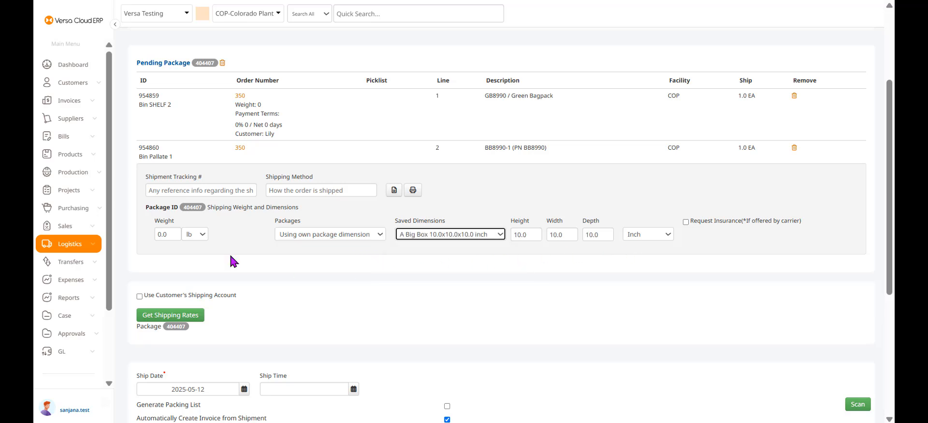
pyautogui.click(160, 235)
pyautogui.write('20')
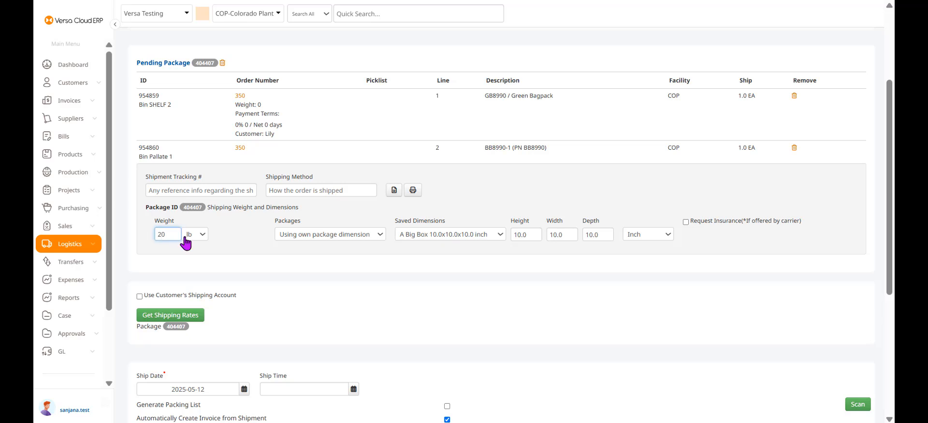
pyautogui.click(313, 311)
pyautogui.scroll(-3, 477, 308)
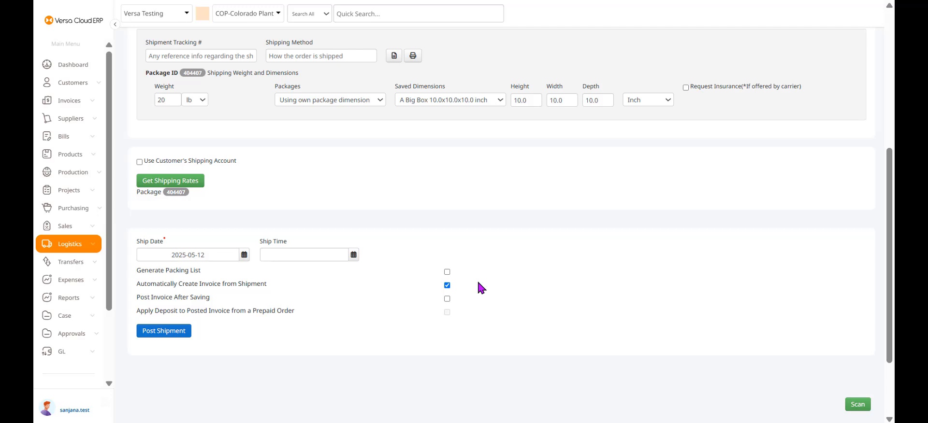
pyautogui.click(168, 332)
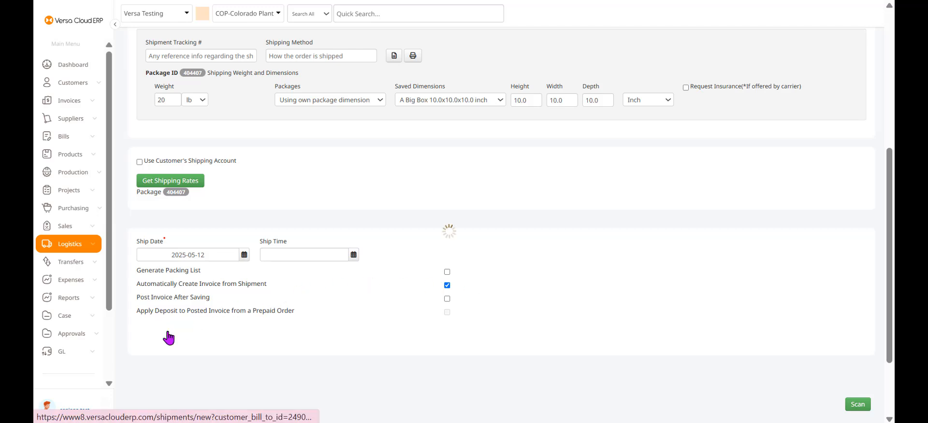